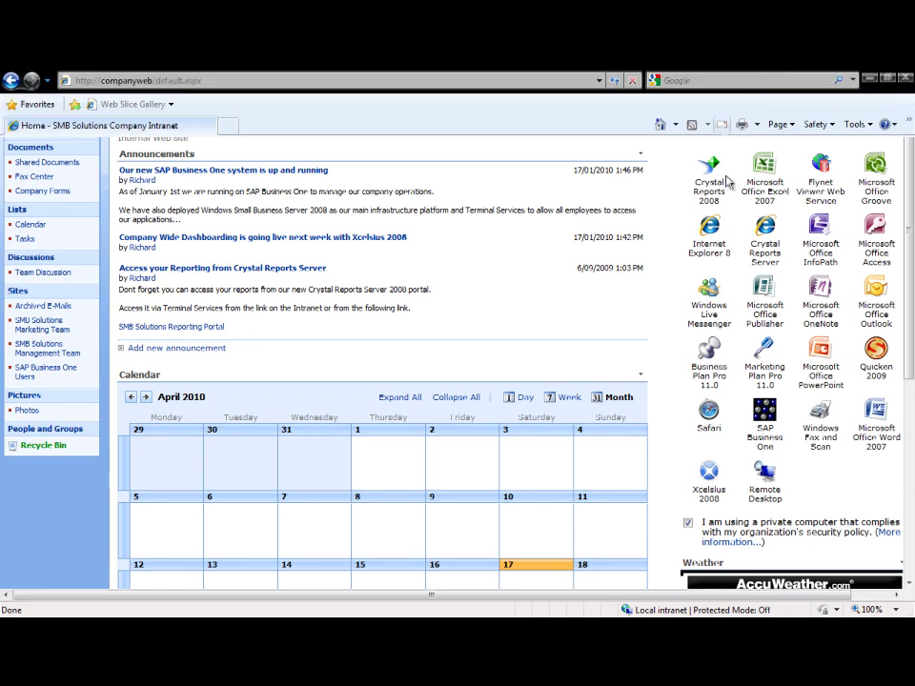
- Go through Site Actions and Site Settings to the Site Libraries and Lists page
left_click(782, 259)
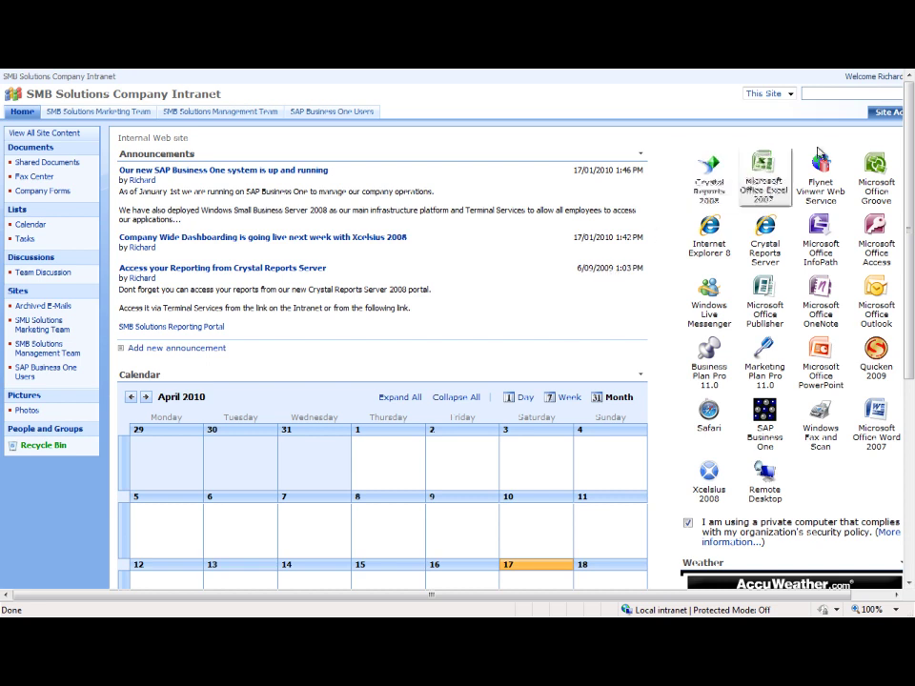
left_click(885, 113)
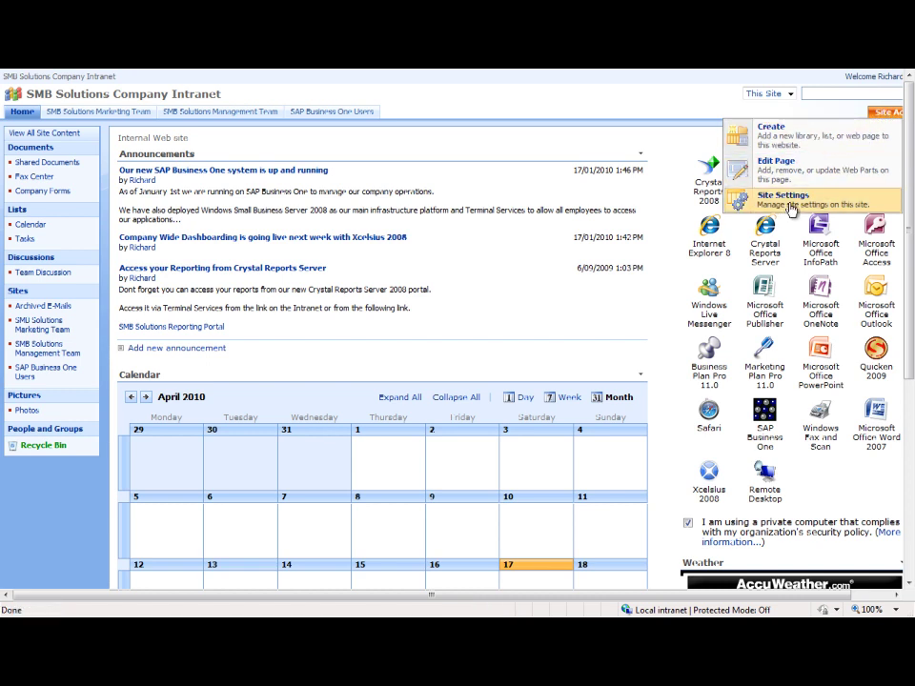
left_click(789, 200)
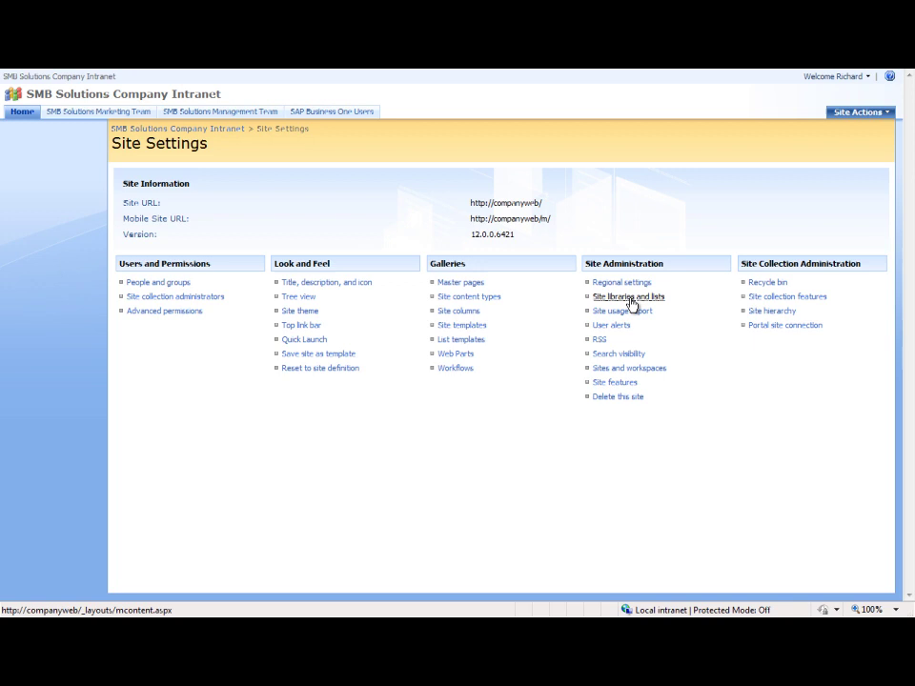
left_click(630, 300)
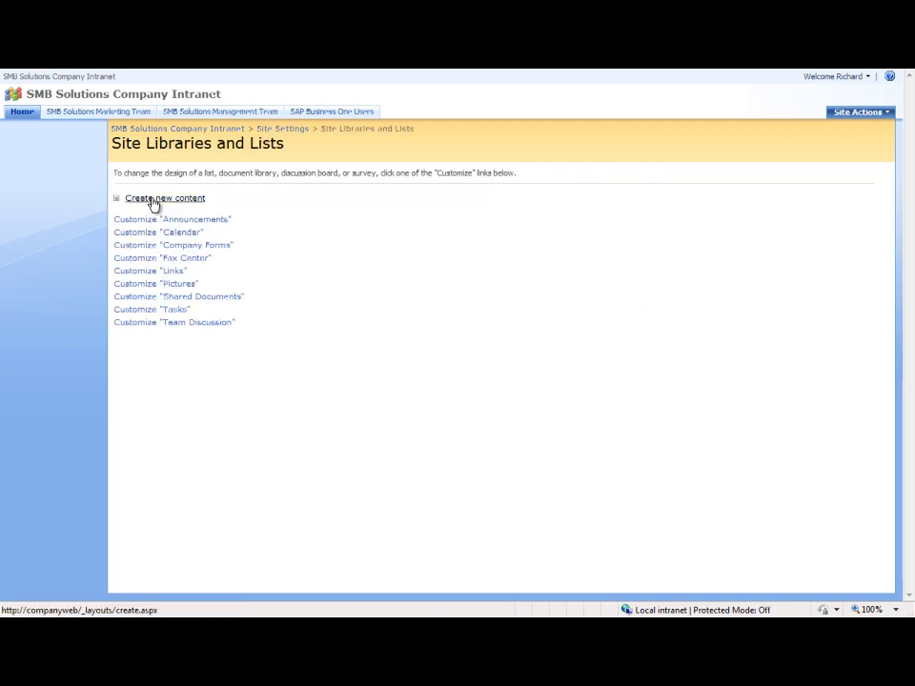
- Start a new Contacts list from the Communications section of the Create page
left_click(152, 199)
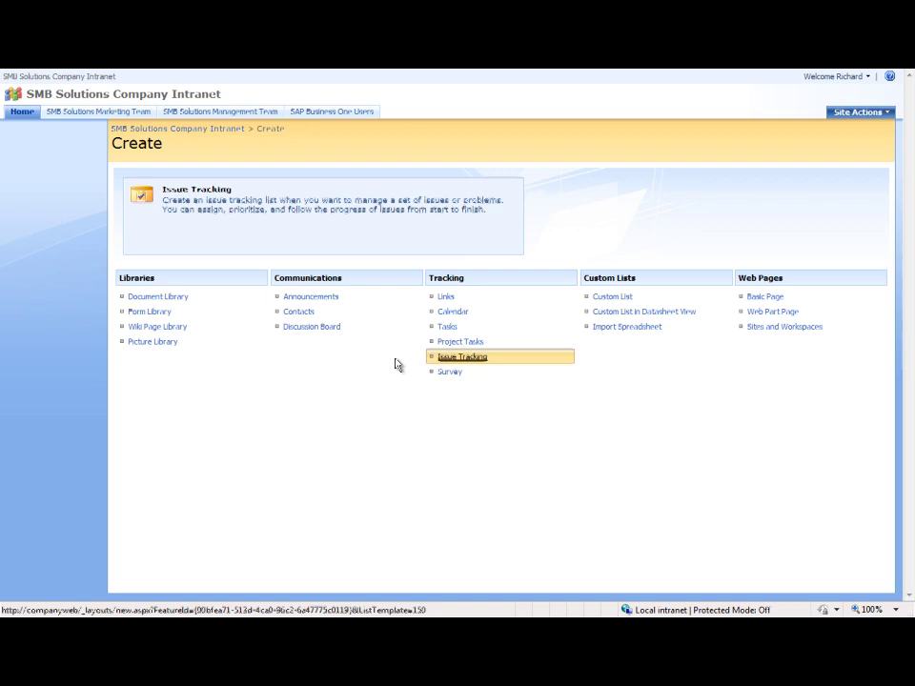
left_click(296, 315)
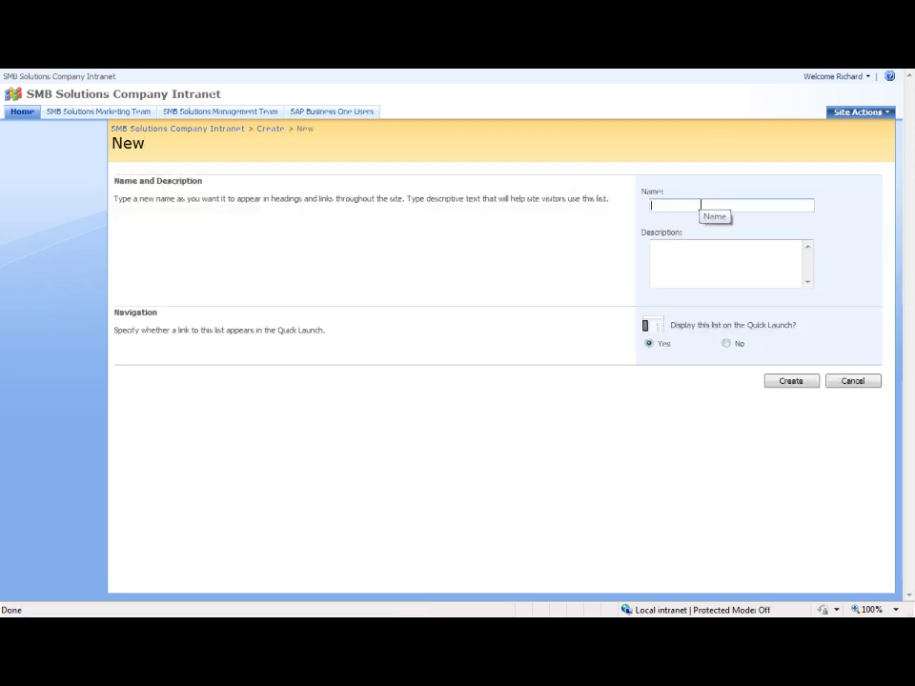
- Enter name 'SMB Solutions Business Partners' and description 'A list of business partners synchronised with SAP Business One'
type("SAP")
key("BackSpace")
key("BackSpace")
key("BackSpace")
type("SM")
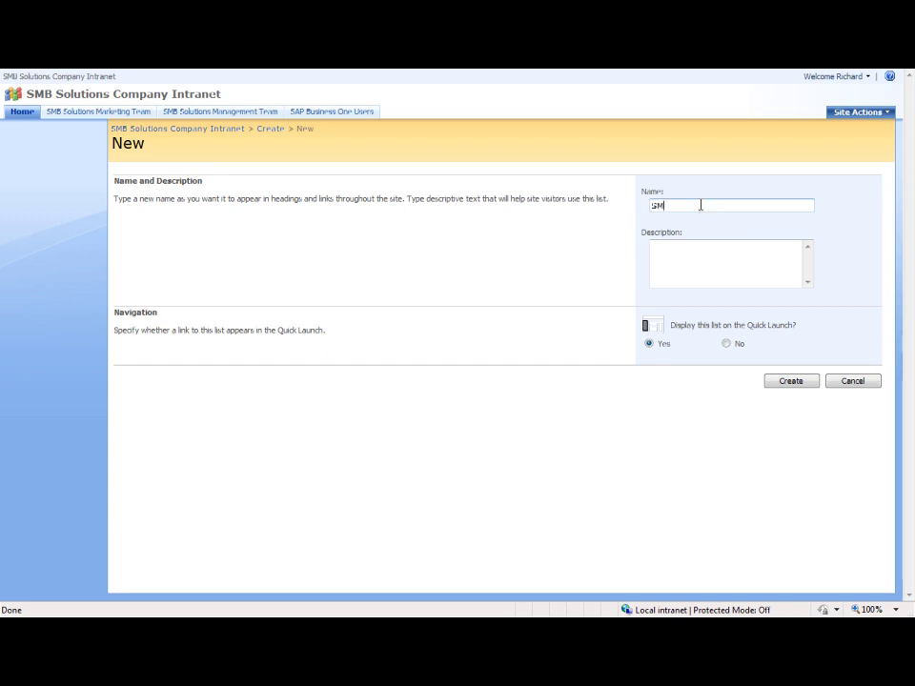
type("B Solutio")
type("ns Business")
type(" Pa")
type("rtners")
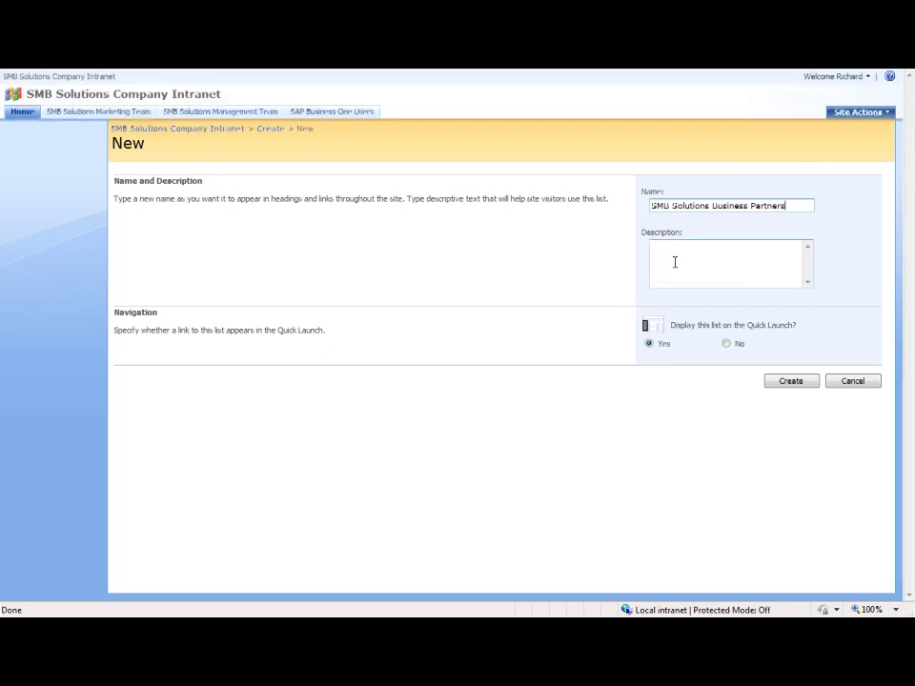
left_click(675, 262)
type("A l")
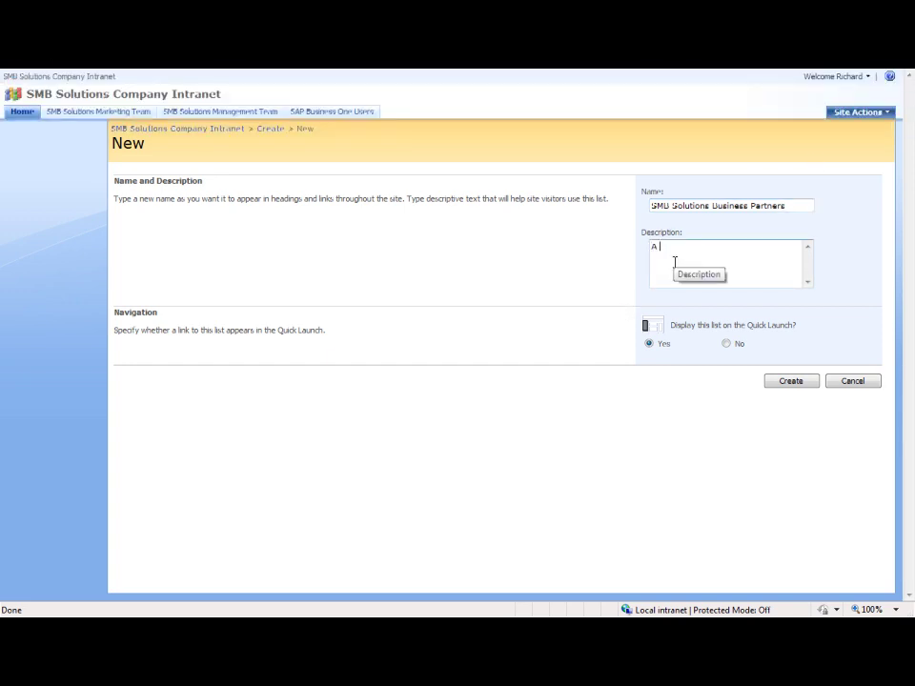
type("ist of ")
type("business par")
type("tners sy")
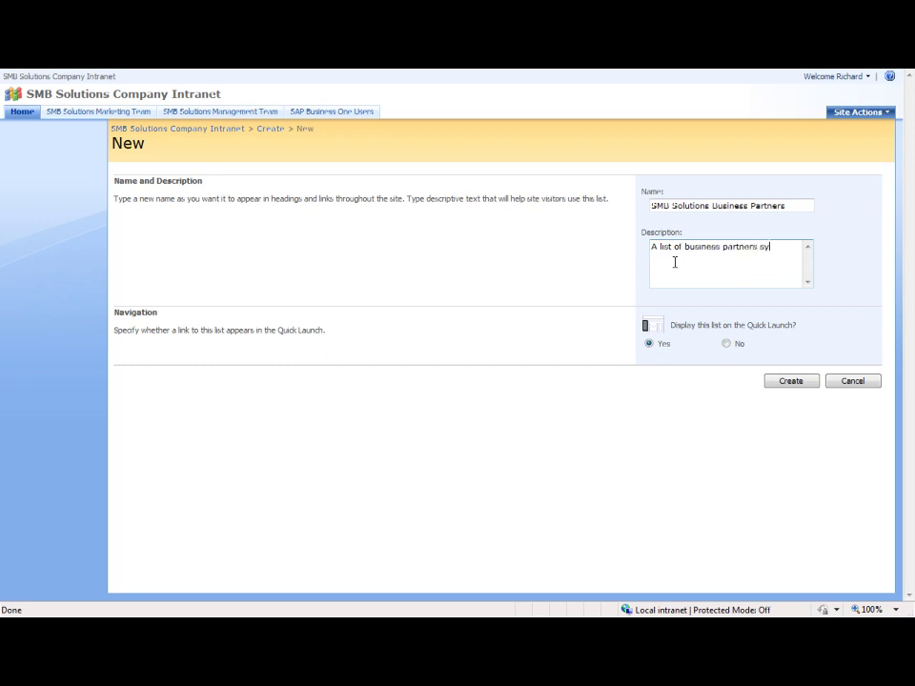
type("nchronised")
type(" with SAP ")
type("Business One")
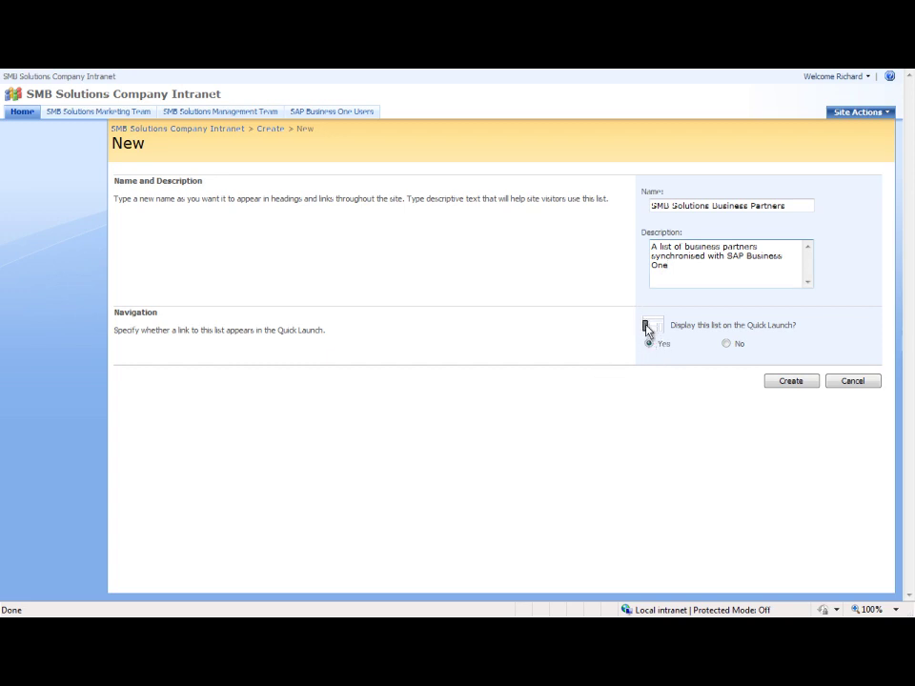
- Create the SMB Solutions Business Partners list and reopen it from the home page's Quick Launch
left_click(784, 384)
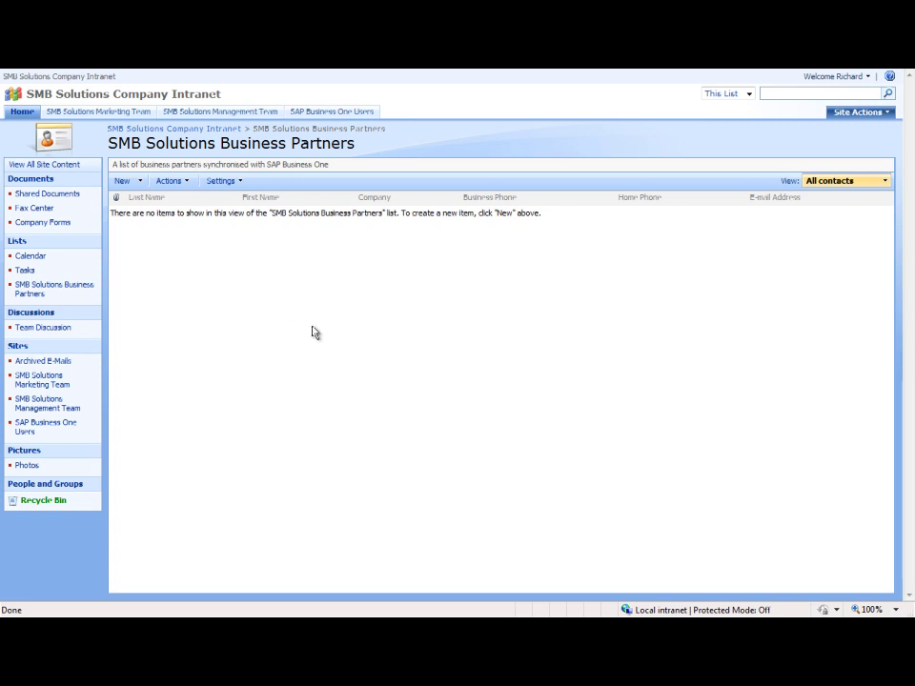
left_click(18, 115)
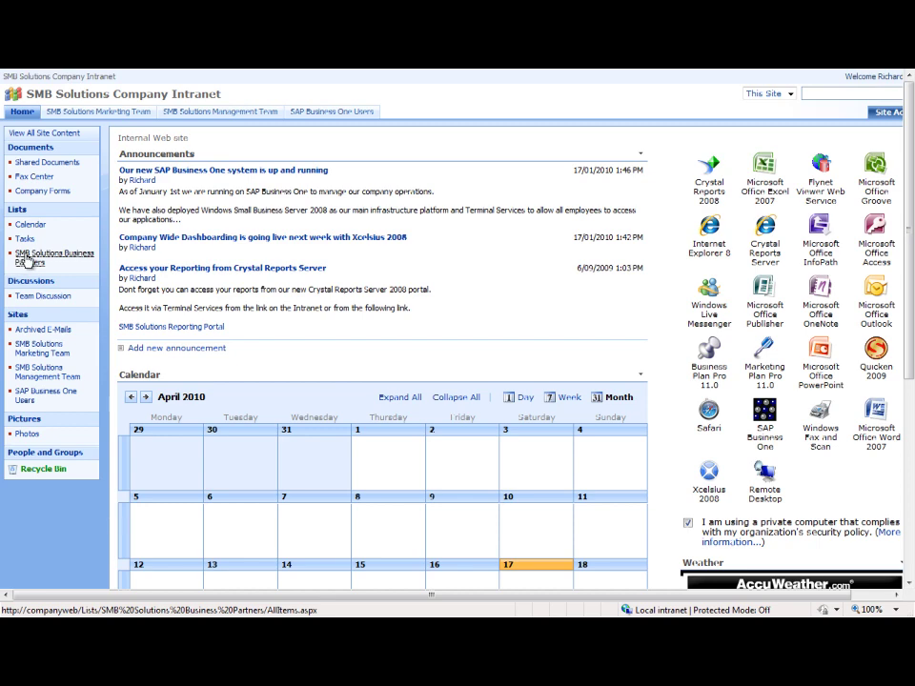
left_click(29, 259)
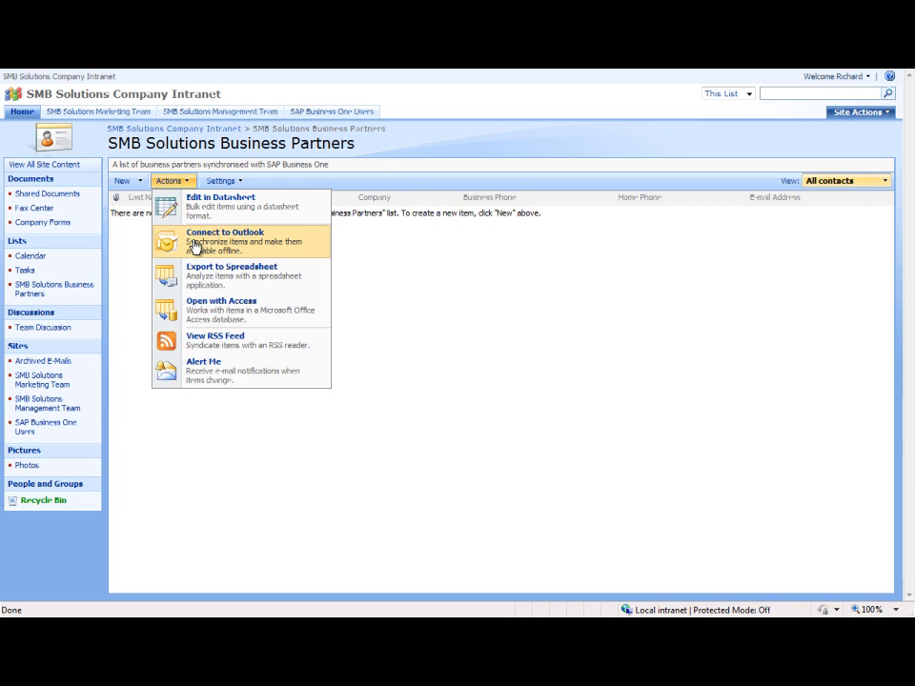
- Connect the list to Outlook via Actions, allowing the browser to launch Outlook
left_click(195, 247)
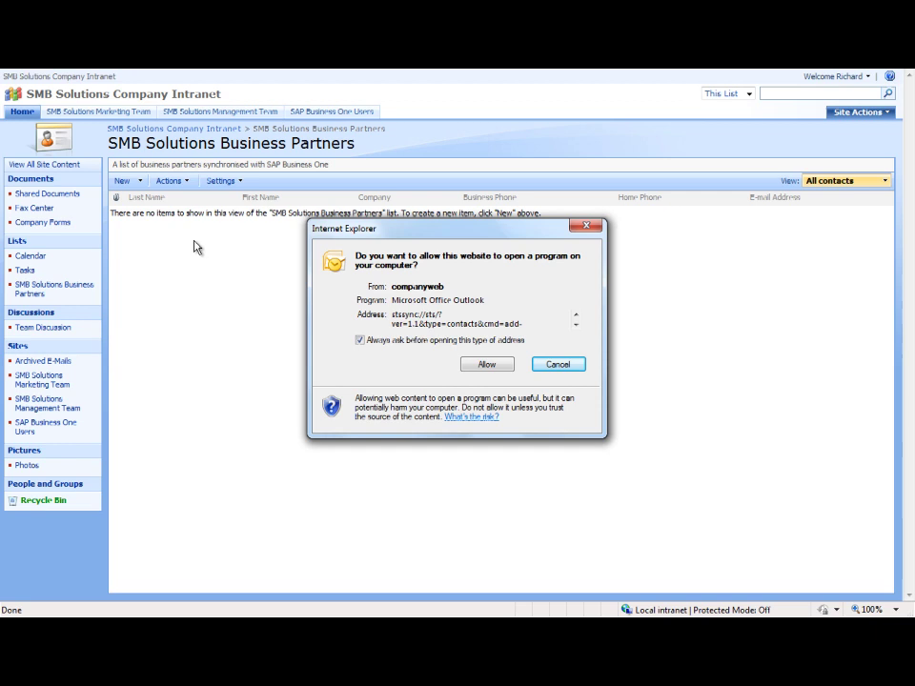
left_click(487, 365)
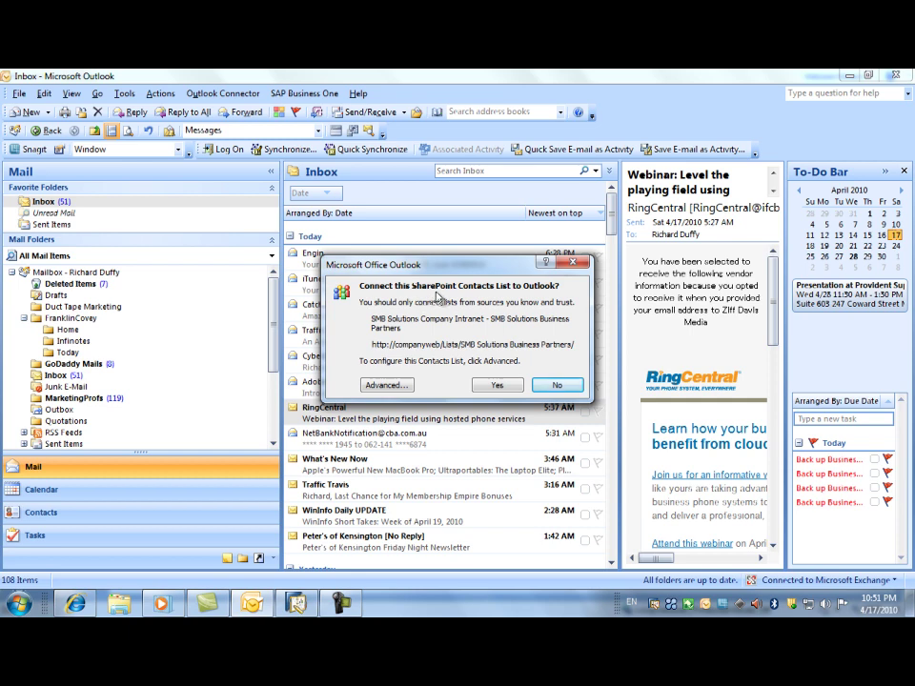
- Confirm linking the SMB Solutions Business Partners list to Outlook as a contacts folder
left_click(496, 385)
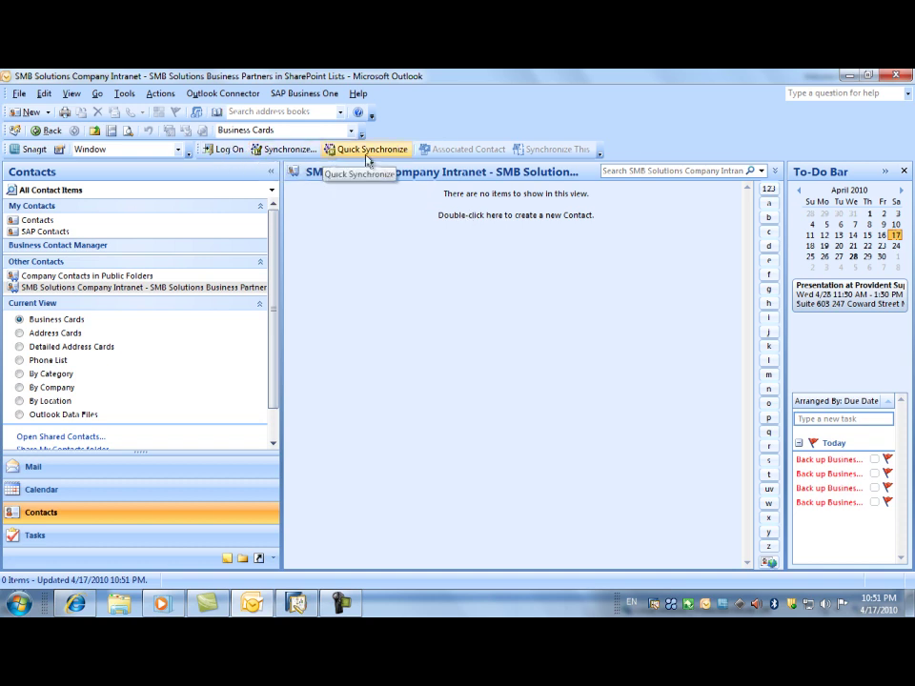
- Log on to the OEC Computers SAP Business One company and acknowledge the successful connection
left_click(214, 151)
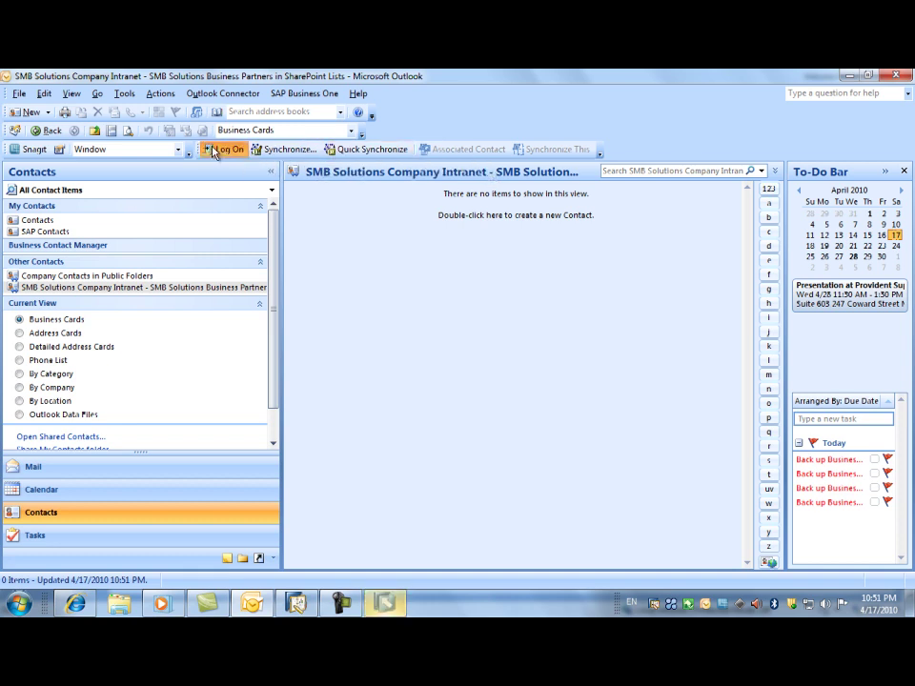
left_click(402, 605)
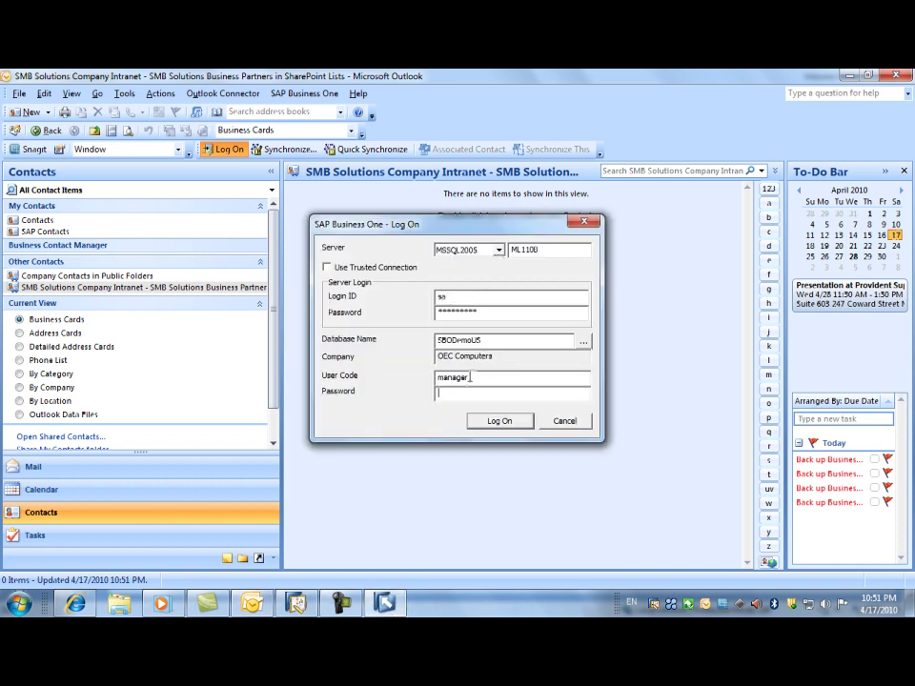
type("an")
type("ager")
key("BackSpace")
key("BackSpace")
key("BackSpace")
key("BackSpace")
key("BackSpace")
key("BackSpace")
type("ana")
type("ager")
left_click(515, 423)
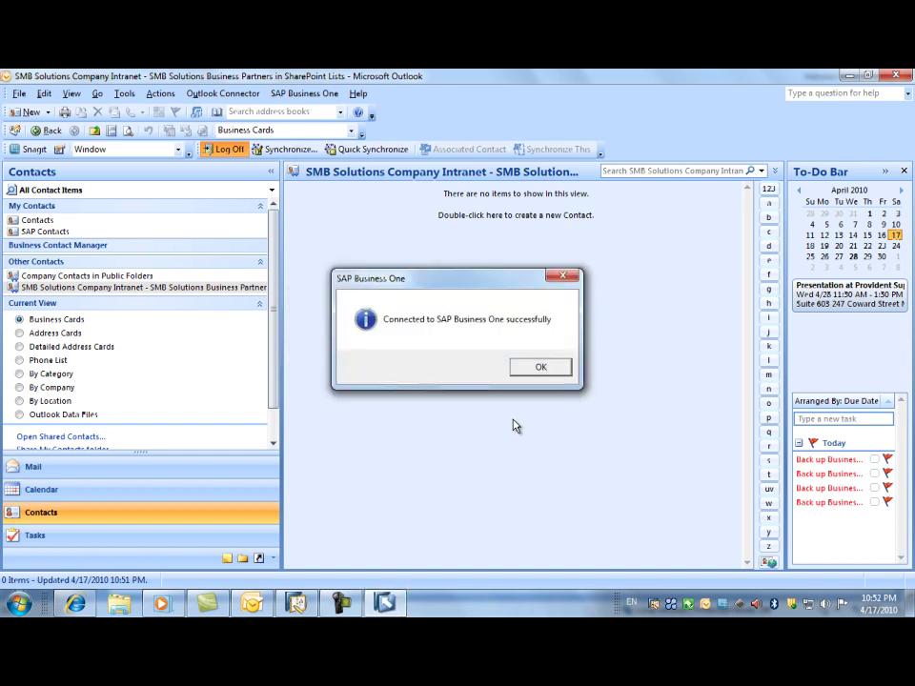
left_click(547, 371)
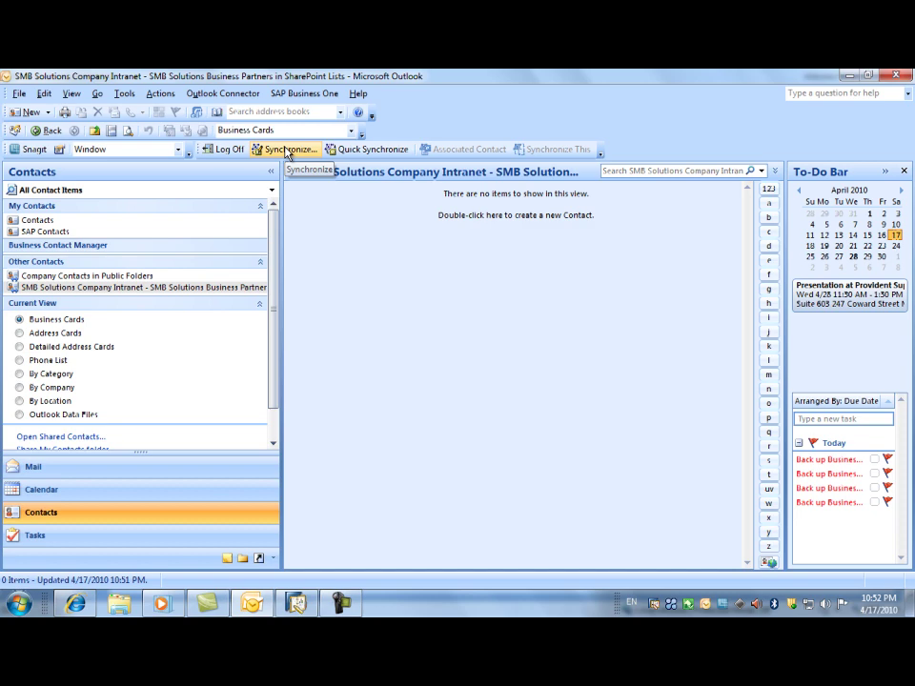
- Bring up the Contacts tab of SAP Business One's Data Synchronization dialog
left_click(286, 150)
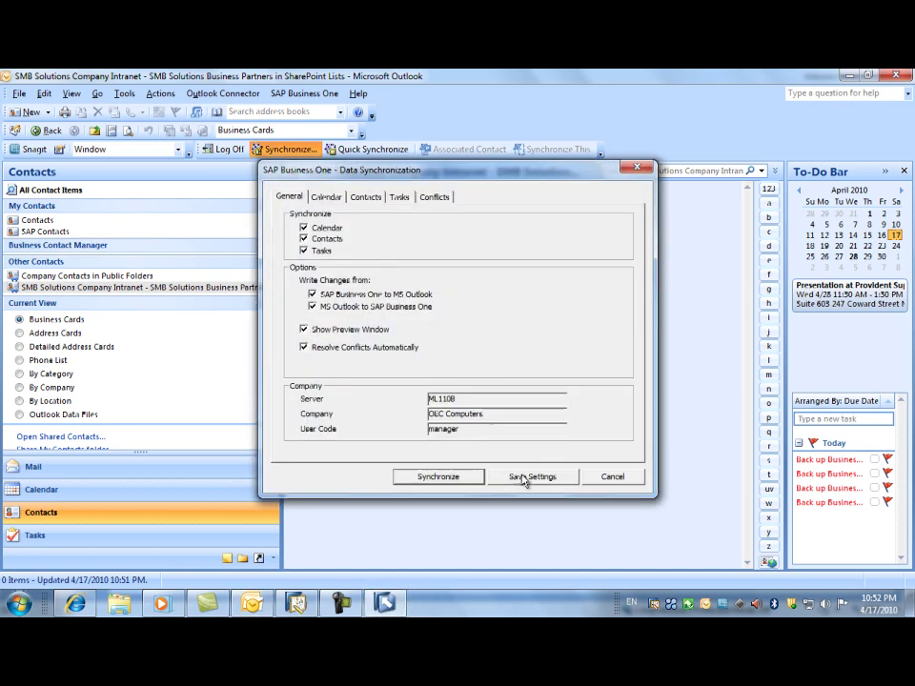
left_click(367, 199)
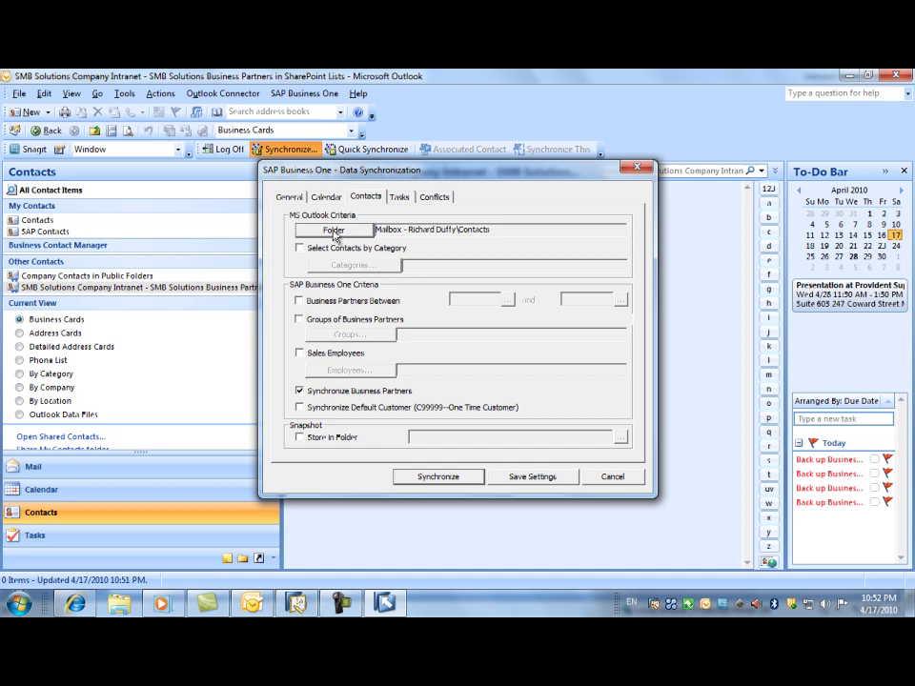
- Set the contacts sync folder to SharePoint Lists > SMB Solutions Business Partners, dismissing Server Busy
left_click(336, 236)
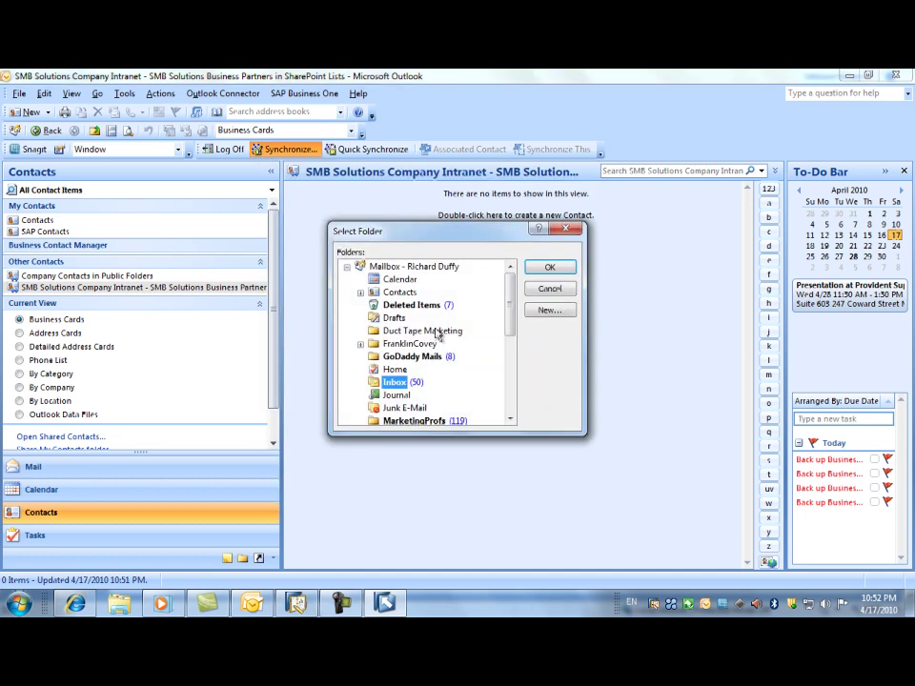
left_click_drag(514, 305, 485, 403)
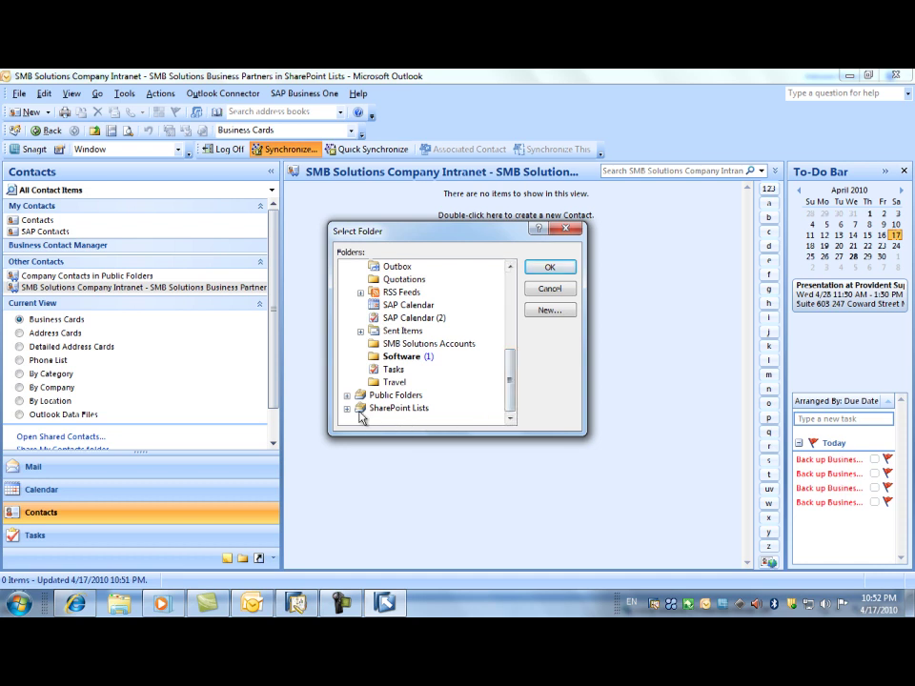
left_click(347, 409)
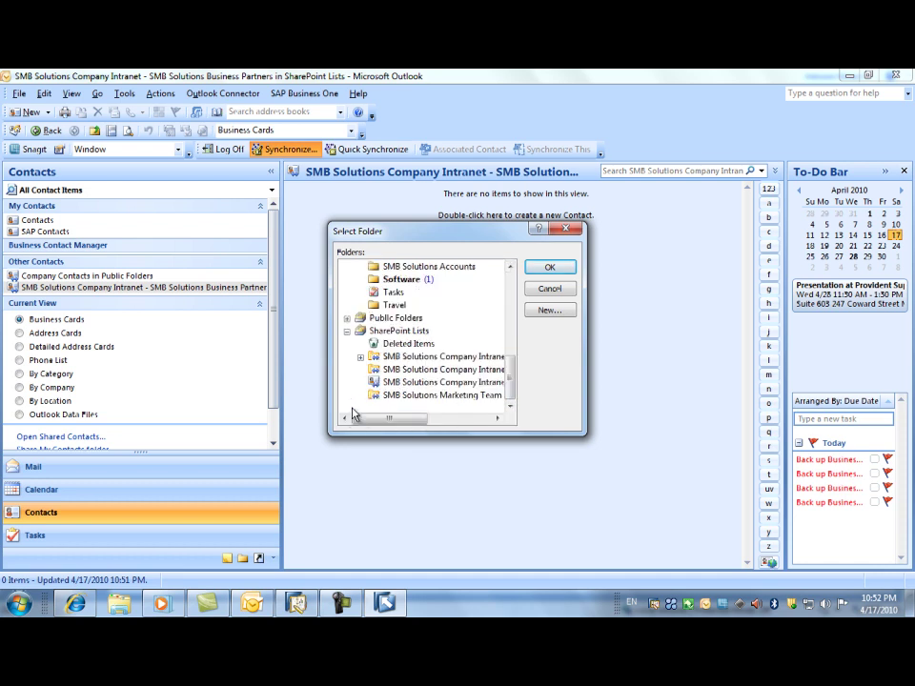
left_click_drag(397, 420, 457, 425)
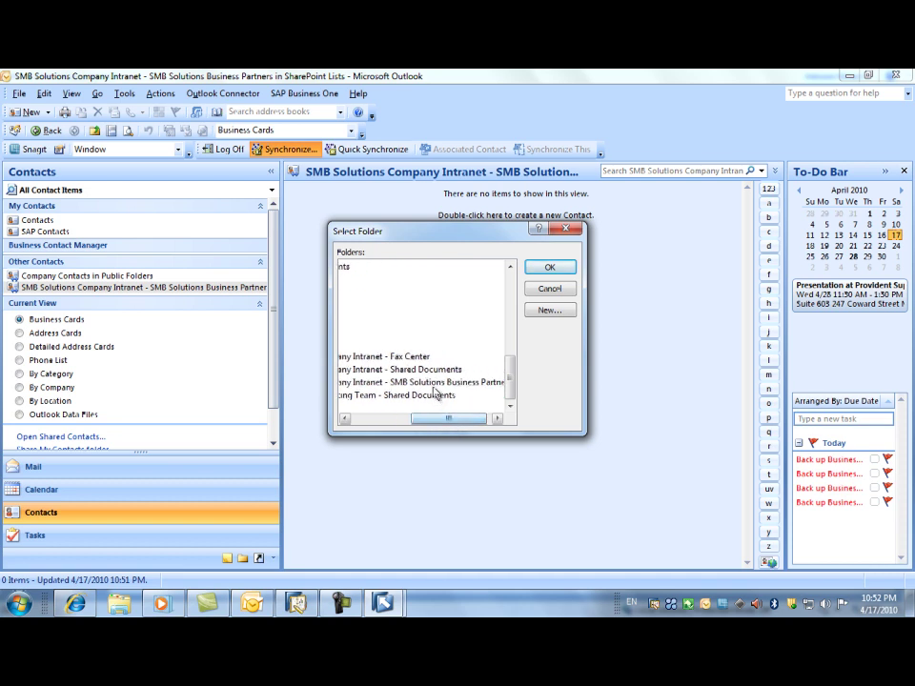
left_click(438, 385)
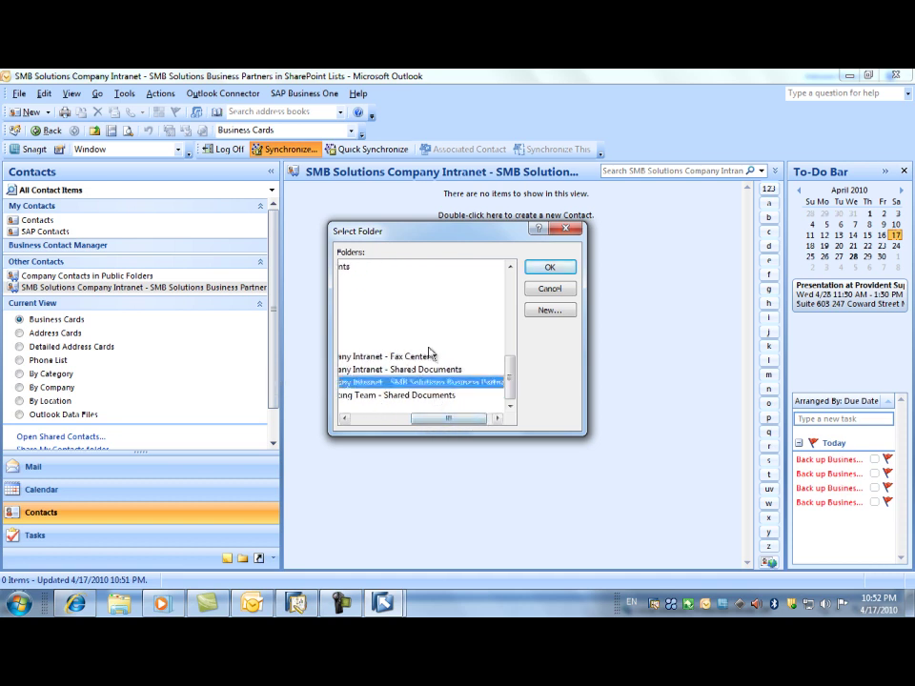
left_click(553, 268)
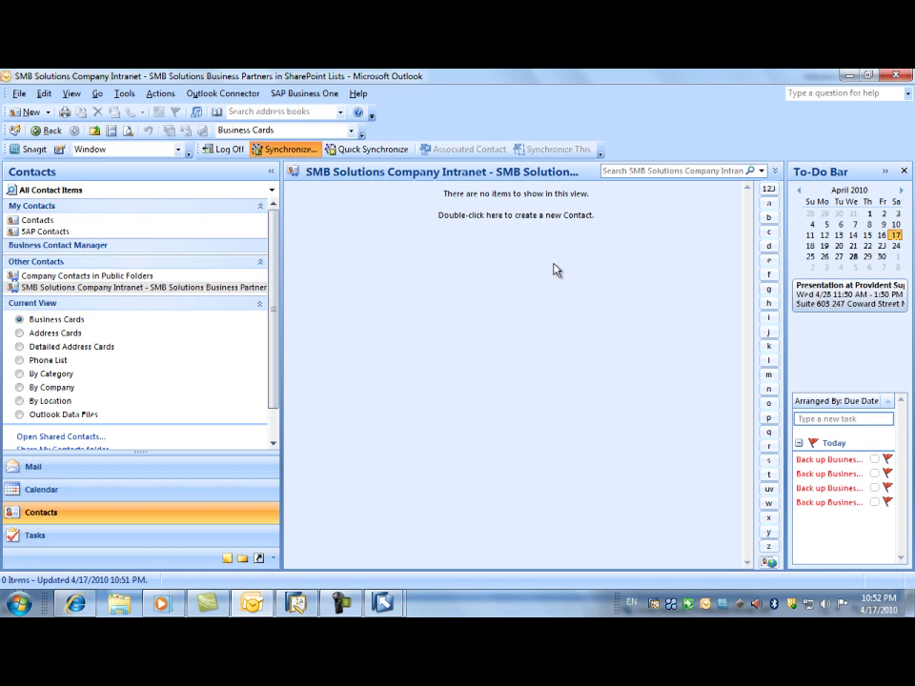
mouse_move(383, 604)
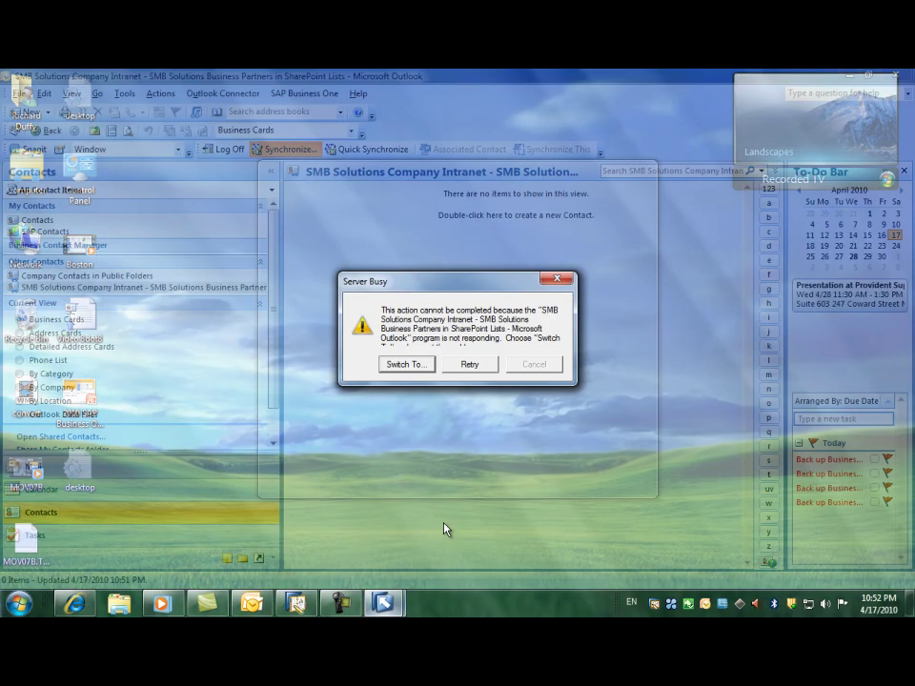
left_click(445, 535)
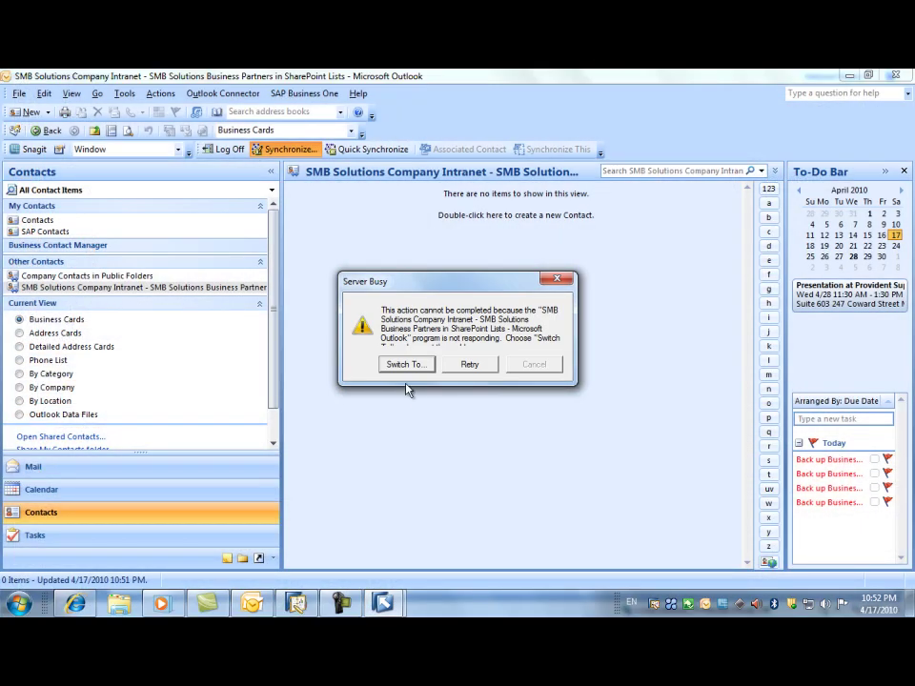
left_click(408, 364)
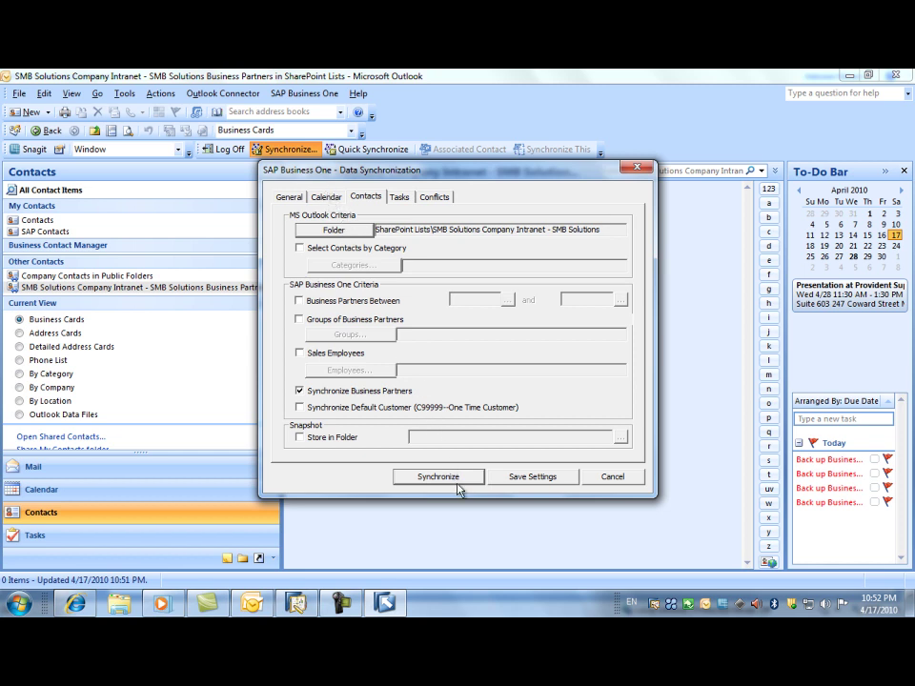
- Save the settings and synchronize the 49 new contacts, excluding the two new appointments
left_click(522, 481)
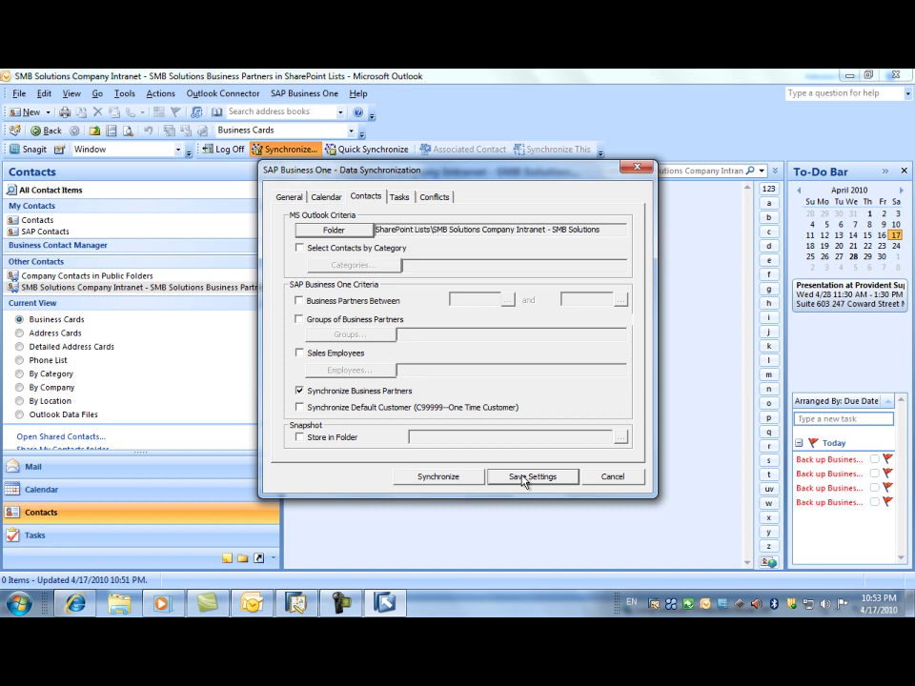
left_click(447, 478)
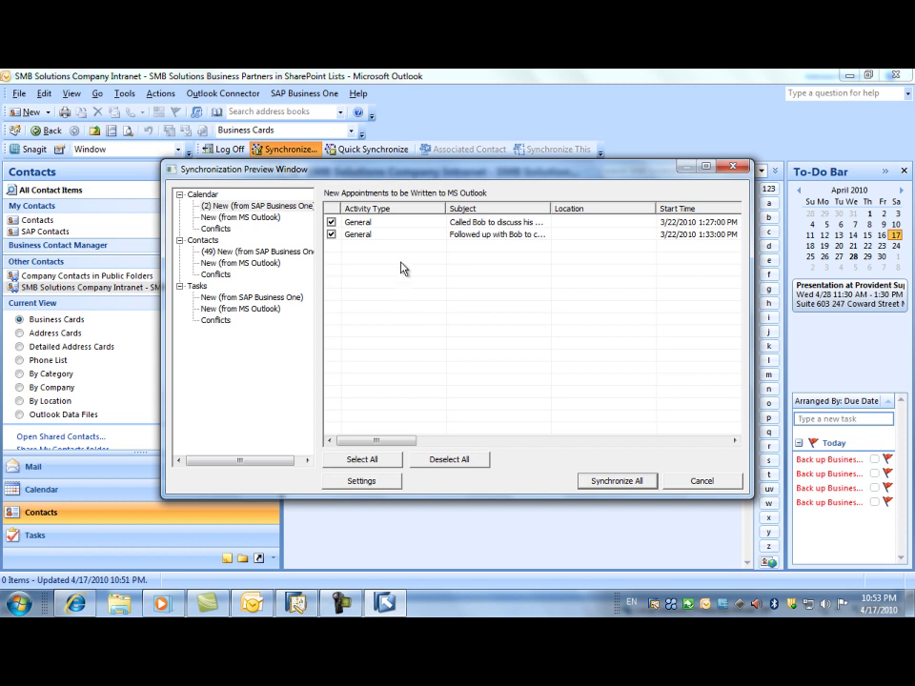
left_click(331, 222)
left_click(263, 207)
left_click(622, 481)
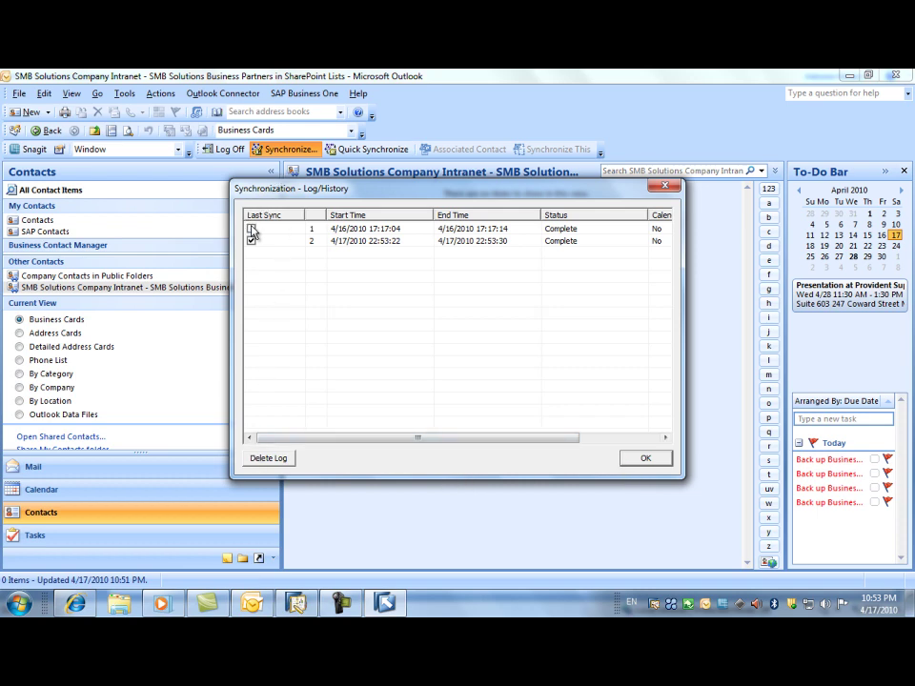
- Delete the Outlook synchronization log, close the history dialog, and return to the SharePoint site
left_click(284, 460)
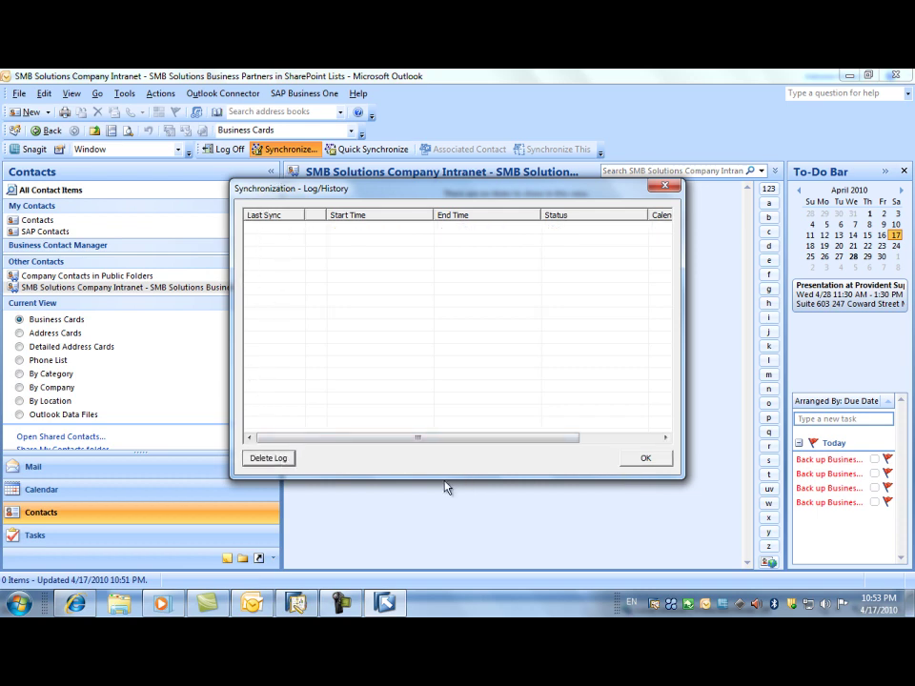
left_click(648, 460)
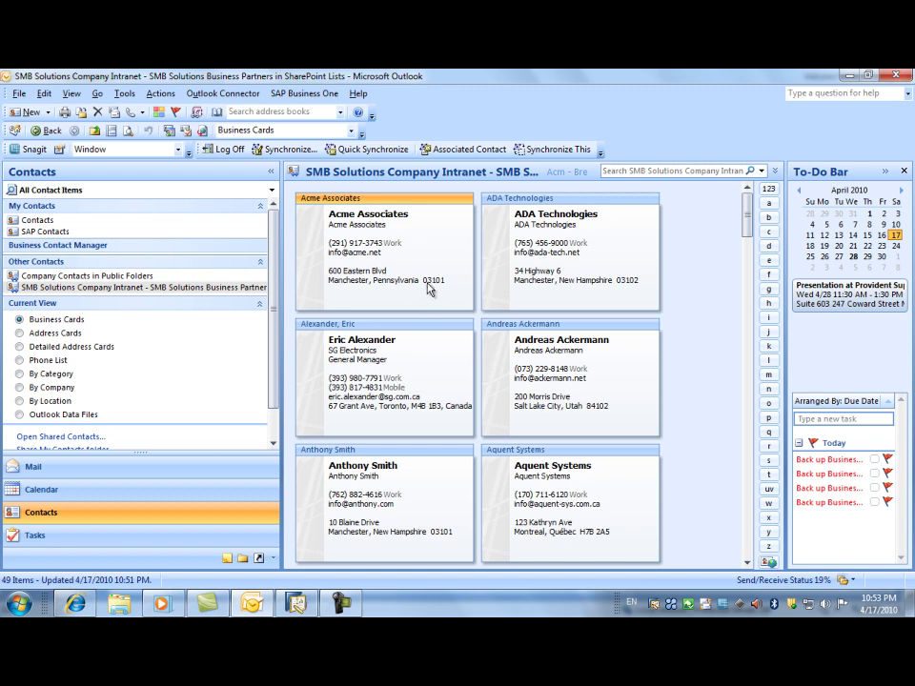
left_click(76, 606)
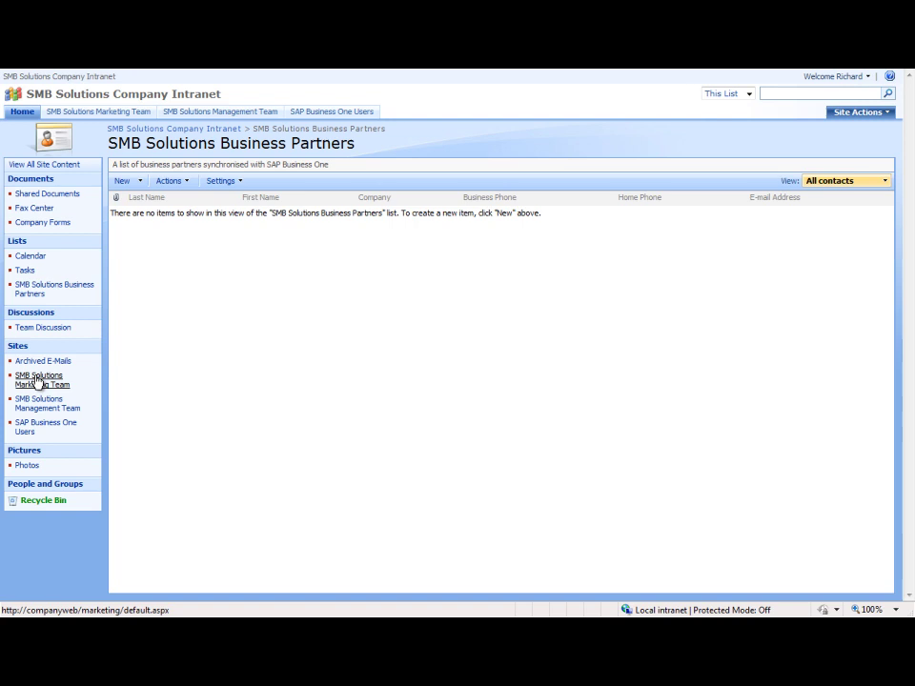
- Reload the SMB Solutions Business Partners list from Quick Launch to show the synced contacts
left_click(35, 288)
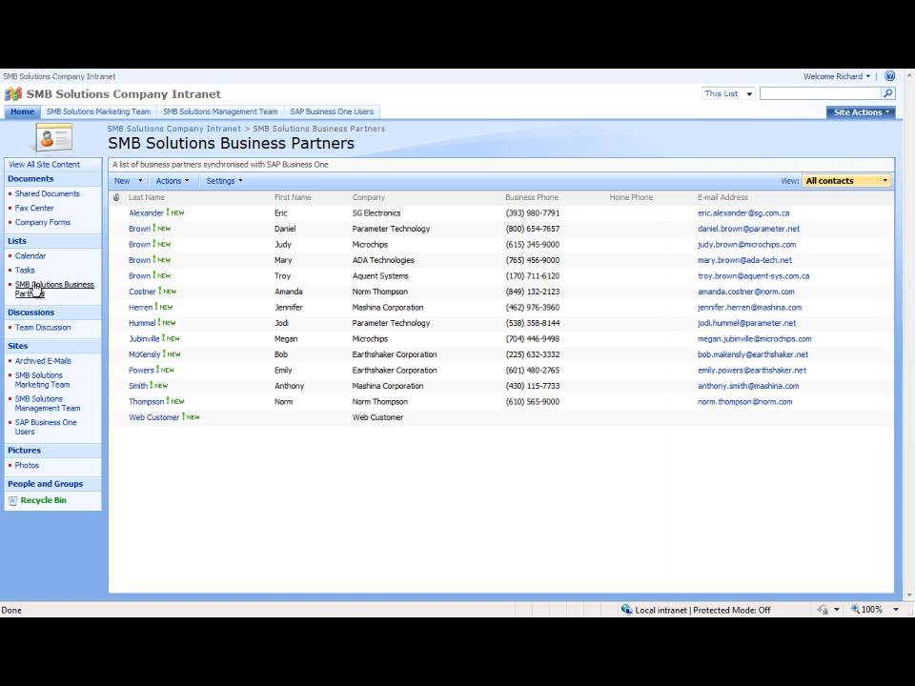
mouse_move(197, 275)
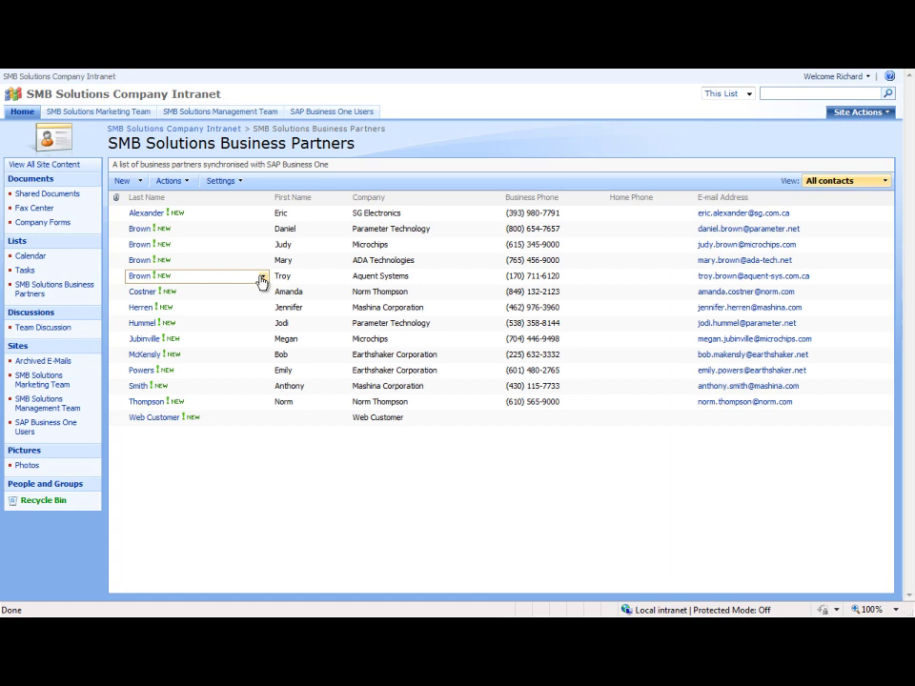
- Switch back to Outlook's 49 synchronized Business Partners business cards
key("alt+Tab")
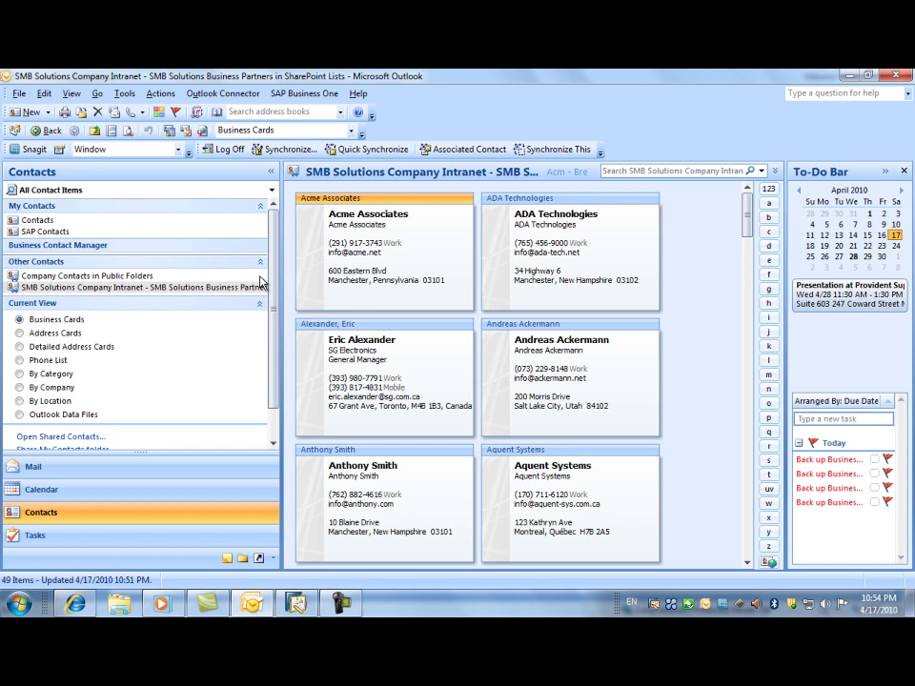
key("alt")
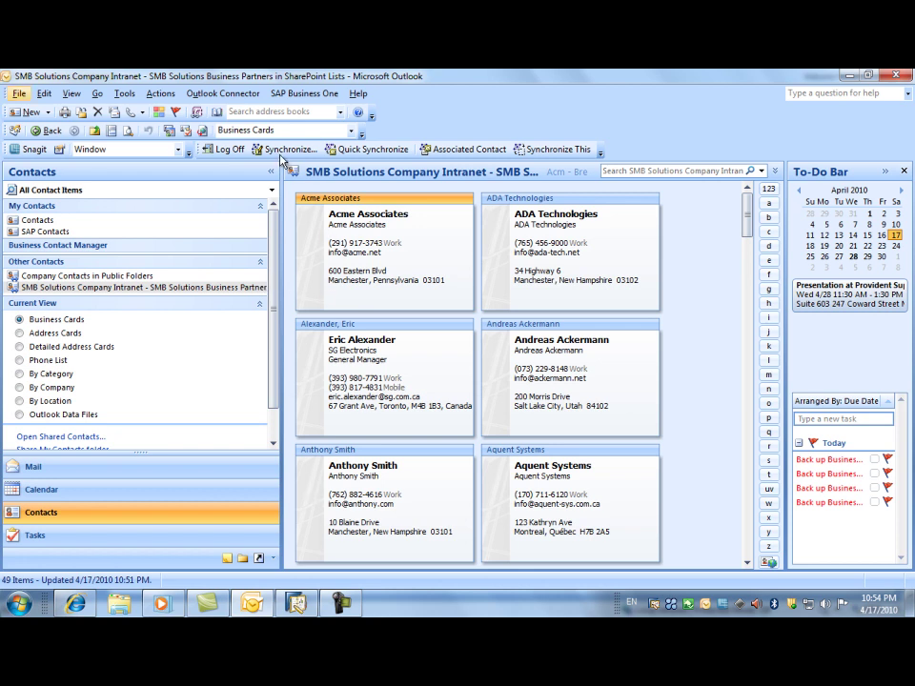